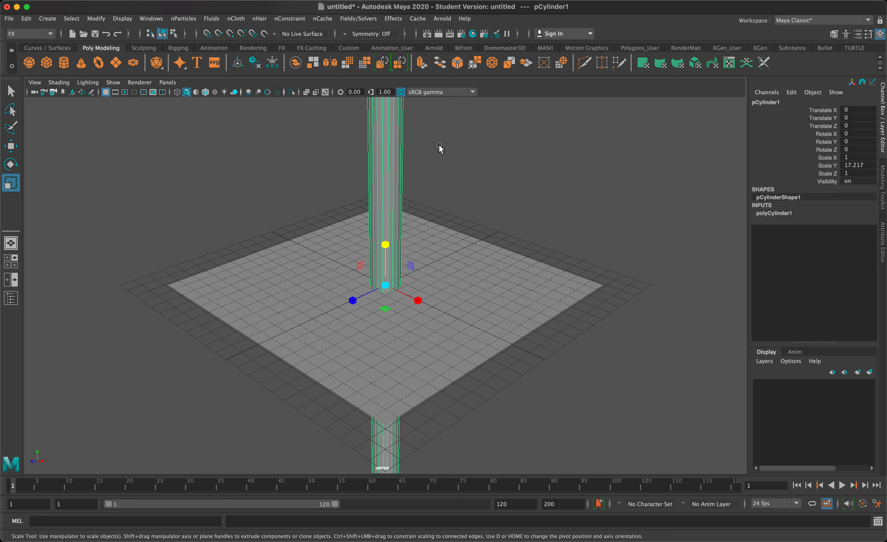
Shrink the cylinder into a pole scaled about 0.269 in X and Z and 5.484 in Y, and raise it to about Y 4.705
drag(388, 281, 200, 280)
key(w)
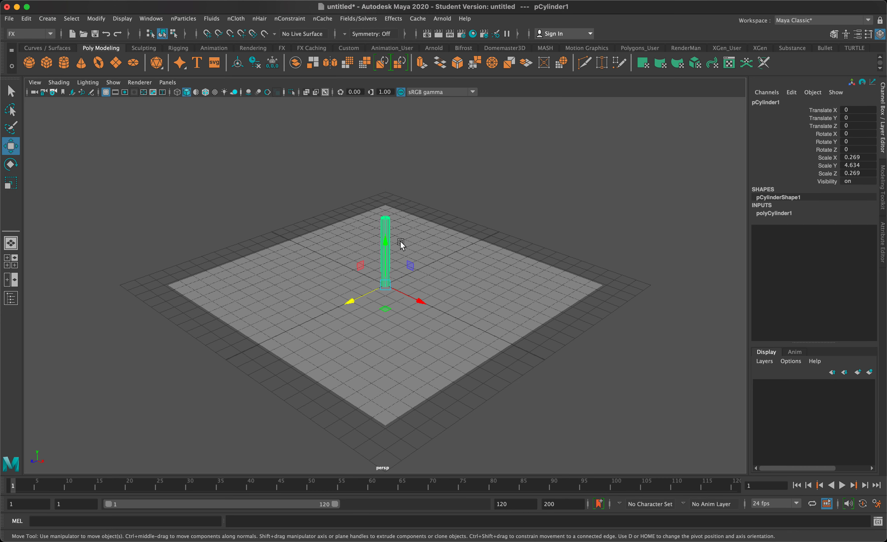
drag(381, 245, 386, 165)
key(r)
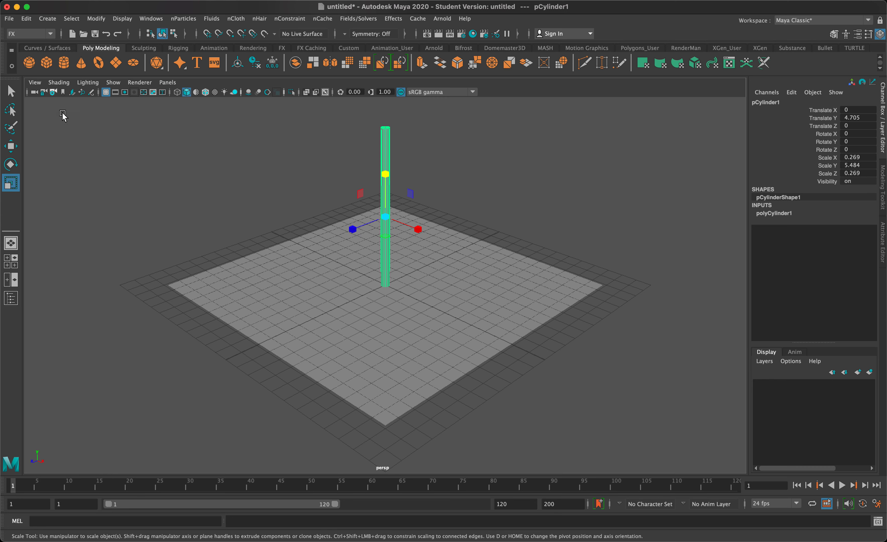
Create a polygon plane and place it beside the pole's upper end at about X 1.704, Y 9.207
click(117, 63)
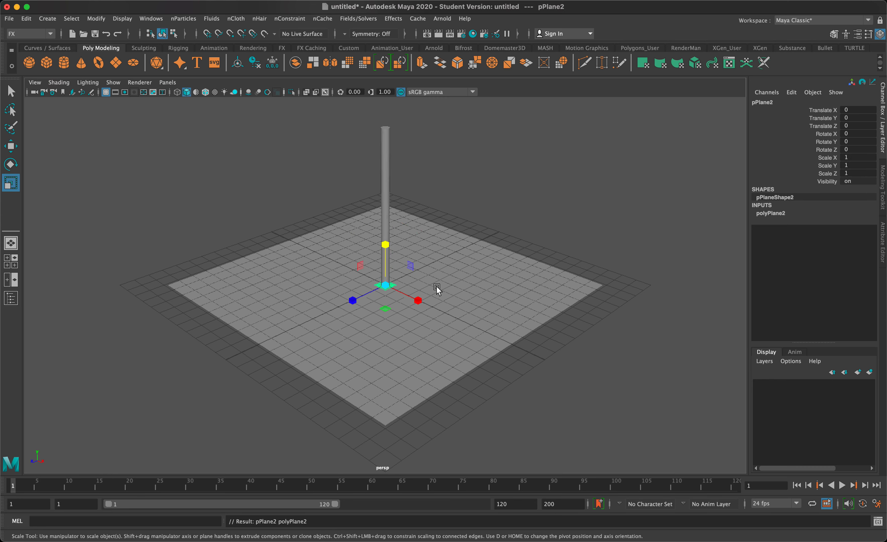
key(w)
drag(392, 288, 431, 139)
Rotate the small plane upright by setting its Rotate X to 90
key(e)
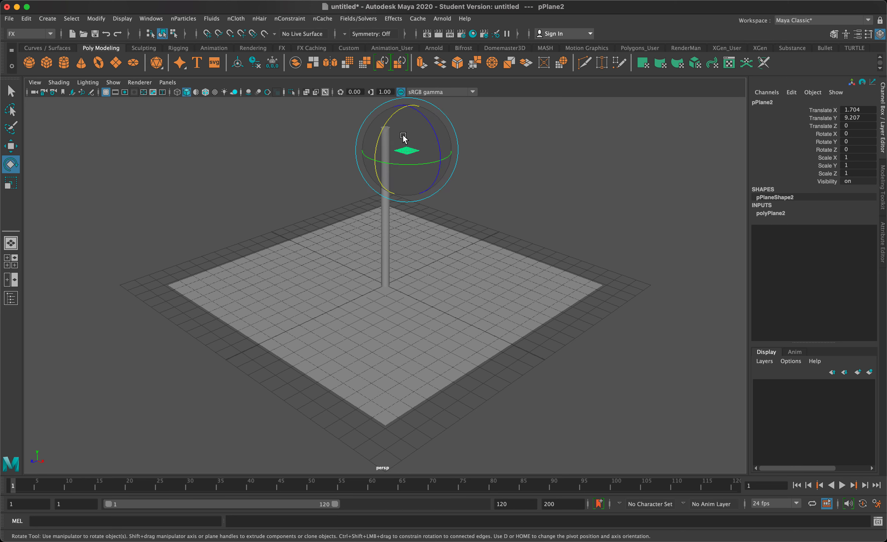
drag(382, 127, 700, 133)
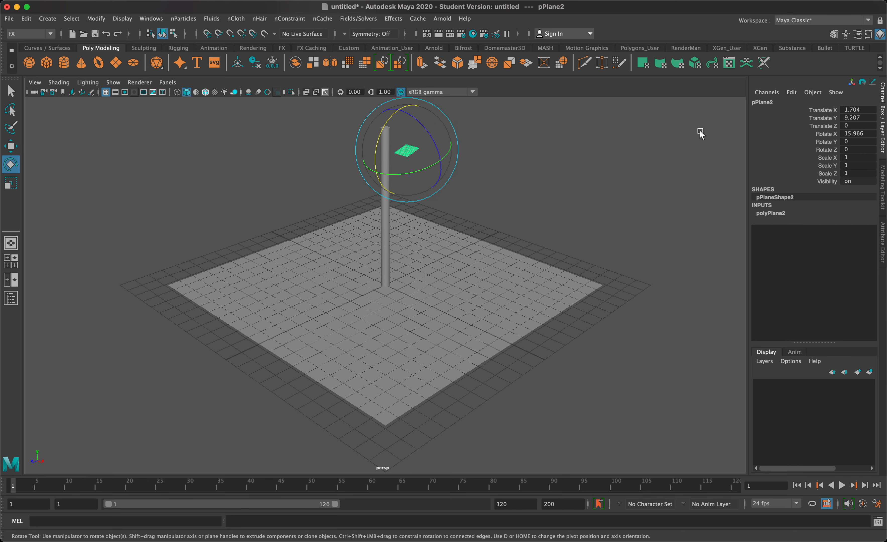
double_click(862, 134)
text(90)
key(Return)
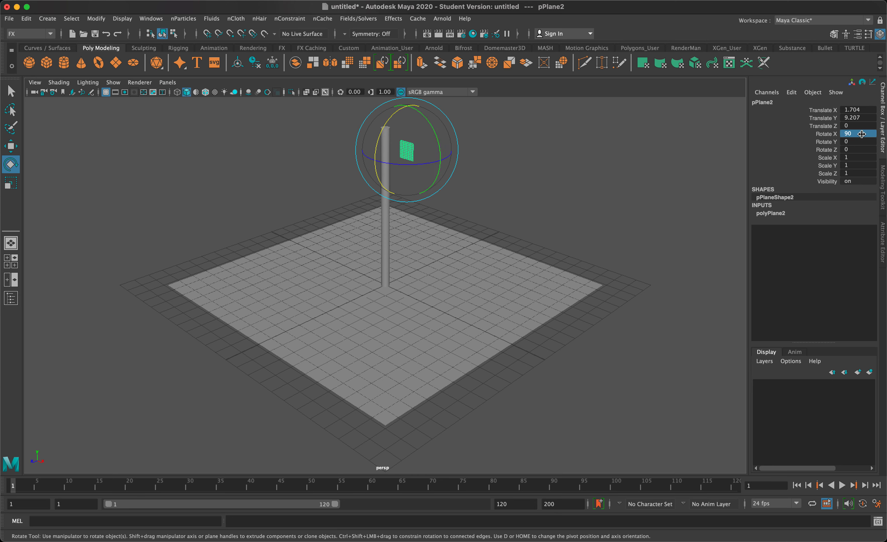
Scale the upright plane to about 3.423 in X and 2.103 in Y and Z, and shift it to about X 1.961 against the pole
key(r)
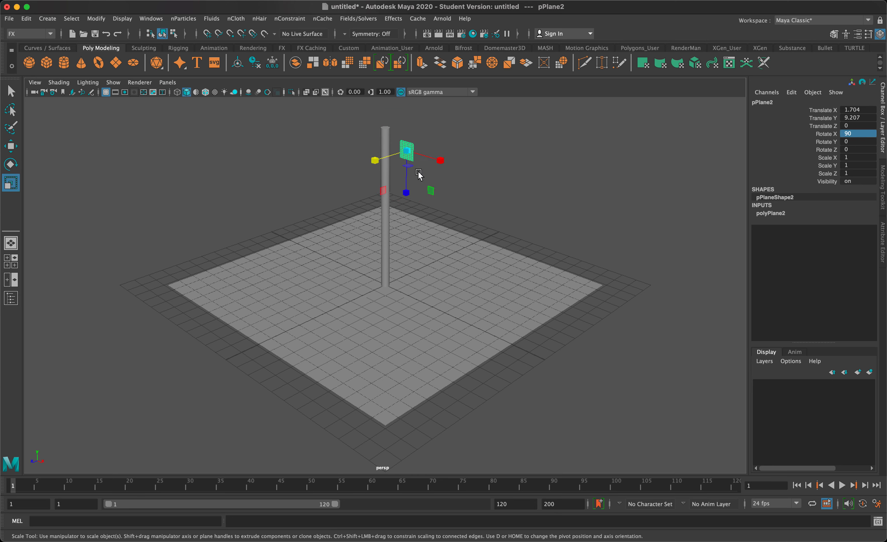
drag(407, 151, 462, 178)
key(w)
alt+middle_drag(462, 178, 417, 294)
scroll(469, 224, up, 10)
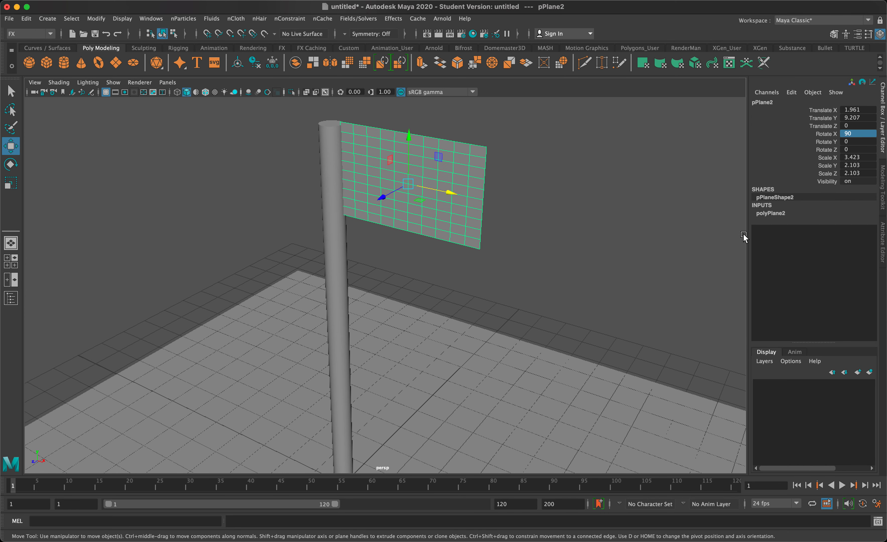
Set the flag plane's width and height subdivisions to 20 each
click(768, 215)
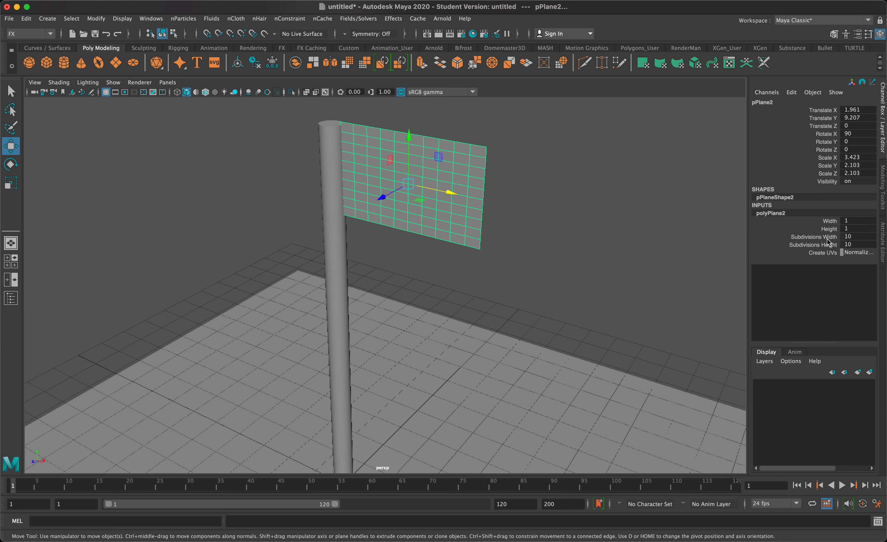
drag(845, 238, 850, 246)
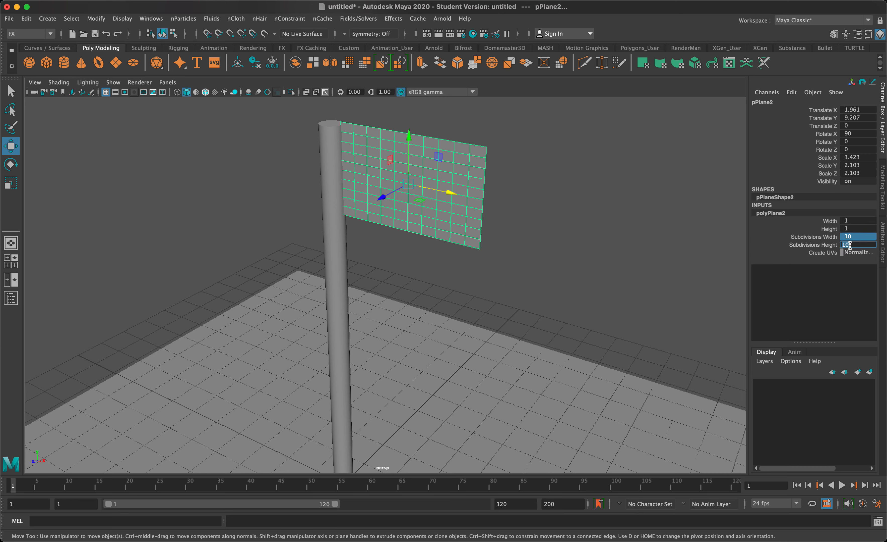
key(Return)
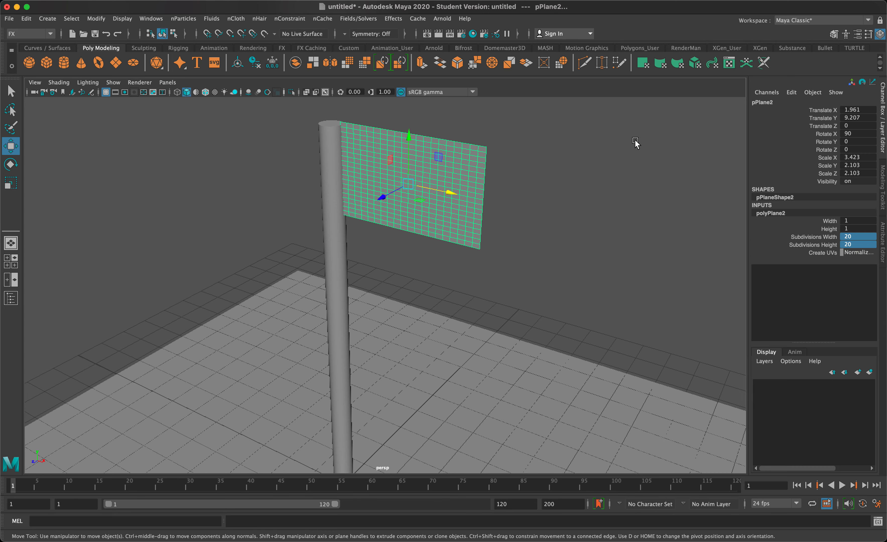
Make the pole and the ground plane nCloth passive colliders
alt+drag(432, 168, 476, 180)
scroll(476, 180, down, 5)
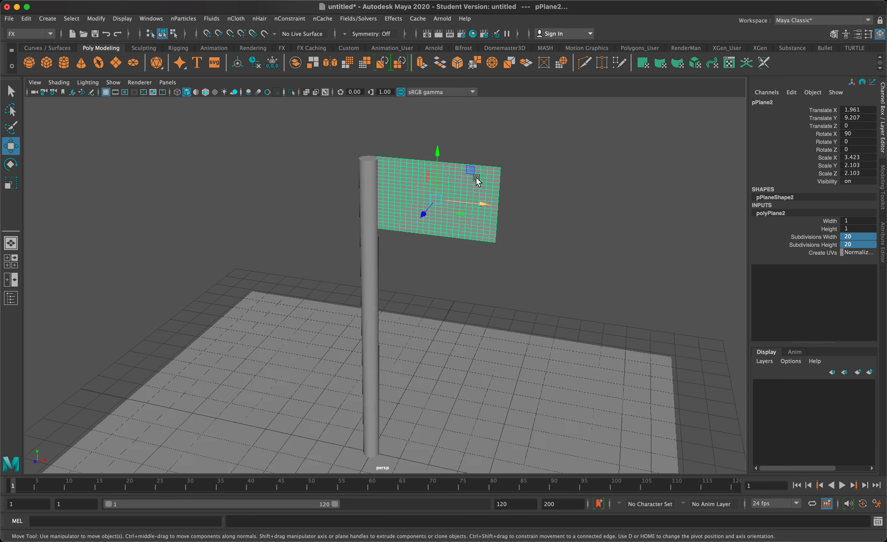
click(366, 294)
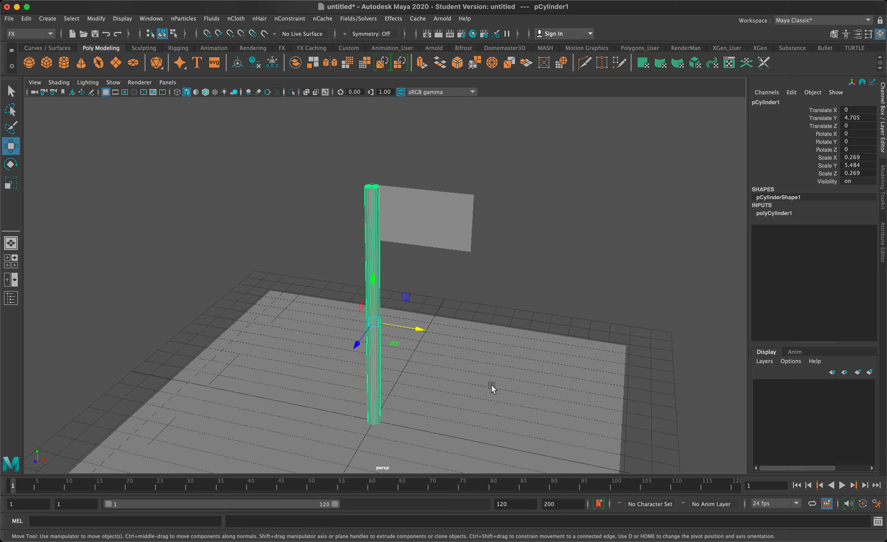
click(491, 384)
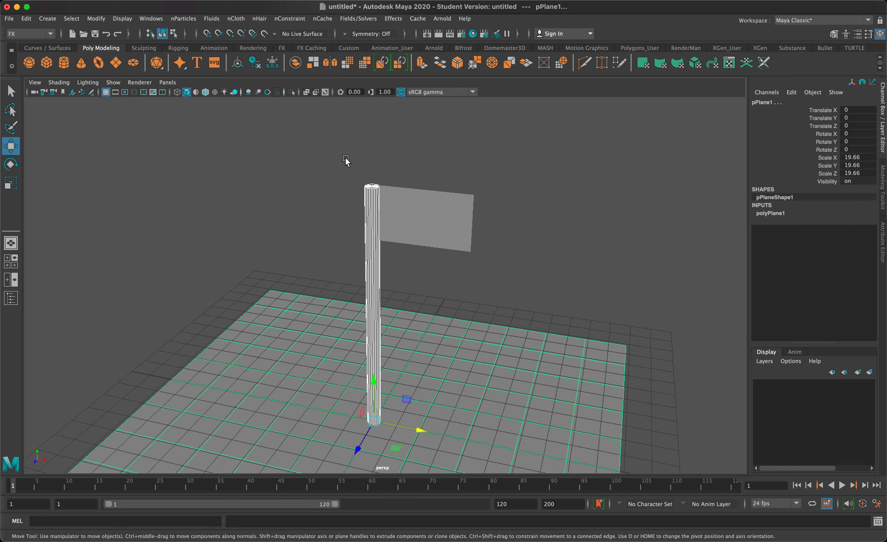
click(247, 19)
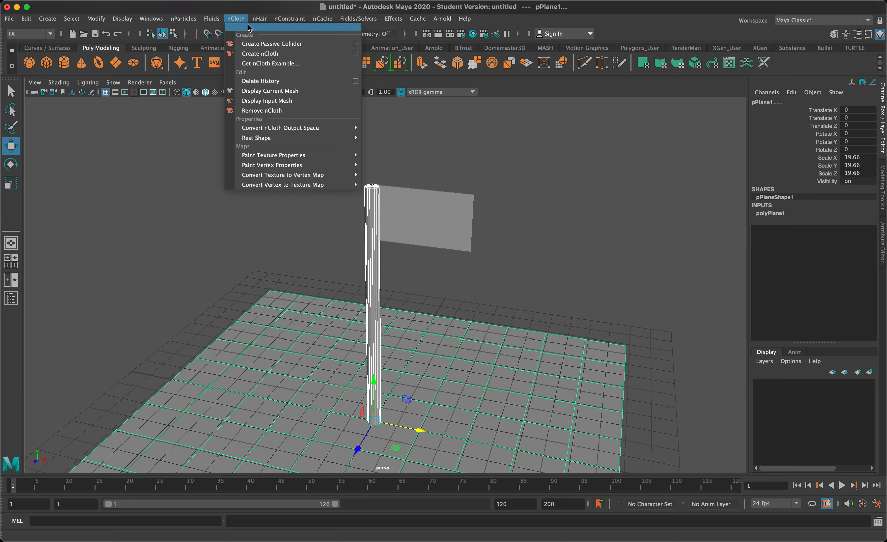
click(266, 43)
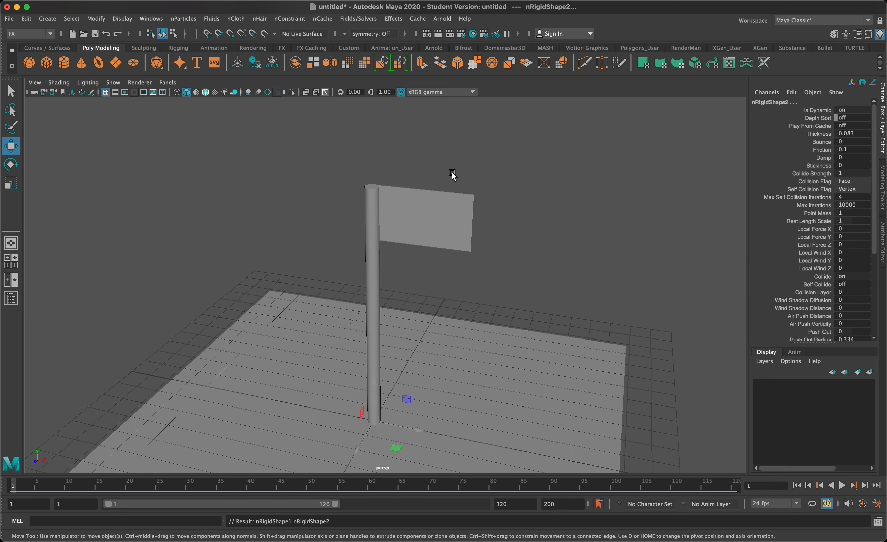
Convert the flag plane into an nCloth object
click(463, 186)
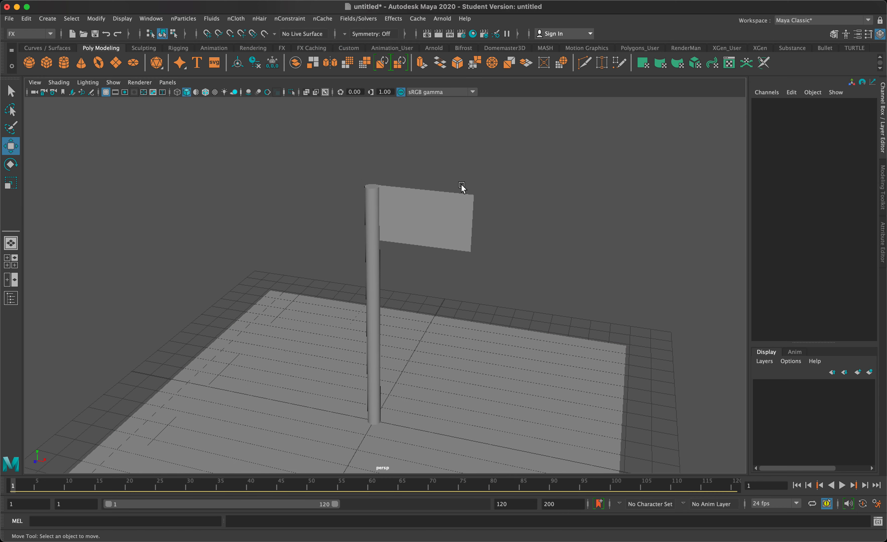
click(379, 251)
click(366, 343)
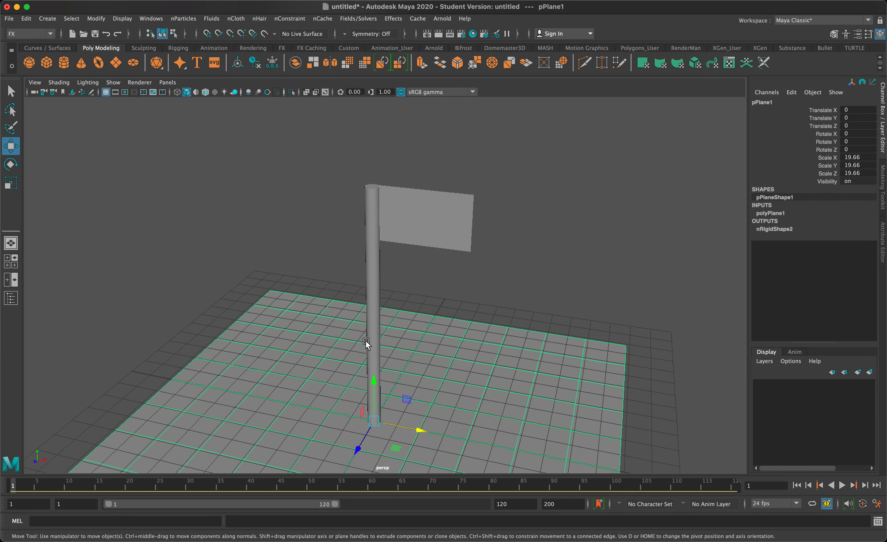
click(405, 214)
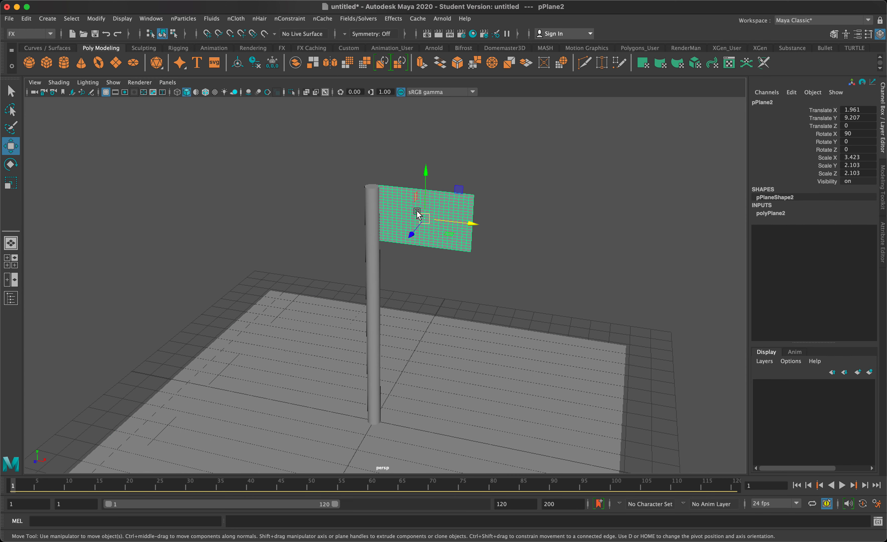
click(244, 19)
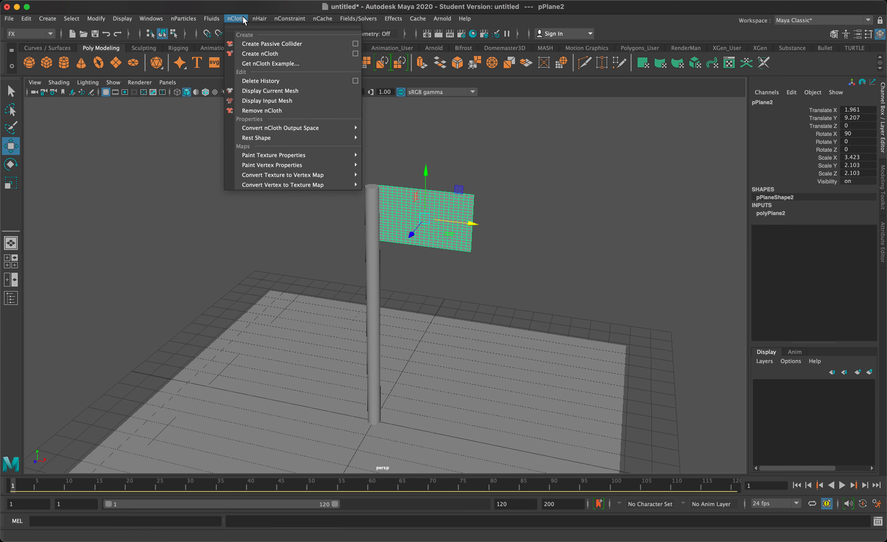
click(260, 55)
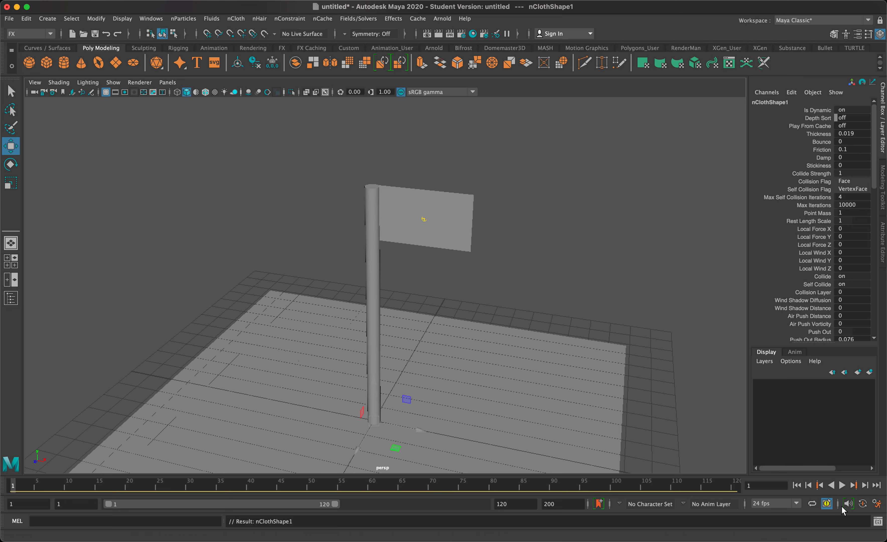
Play the simulation to check how the unattached flag behaves, and return to the first frame
click(842, 485)
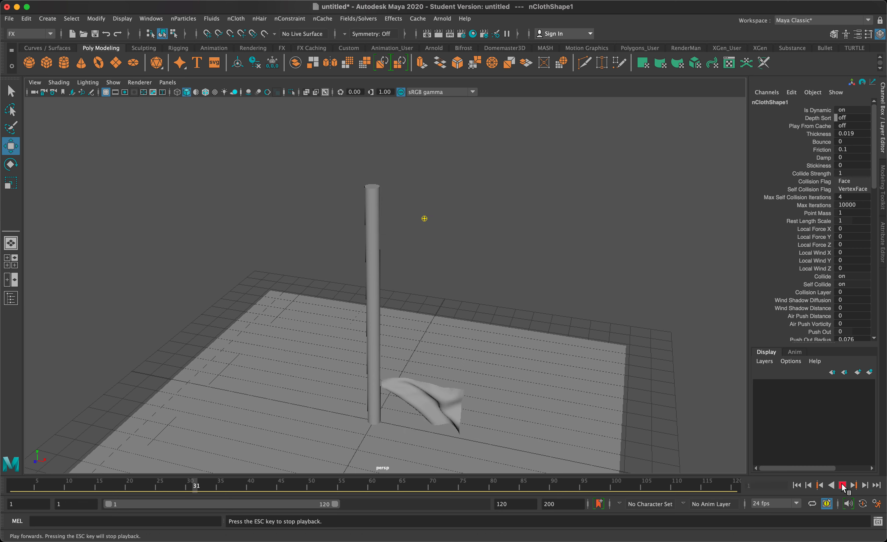
click(843, 486)
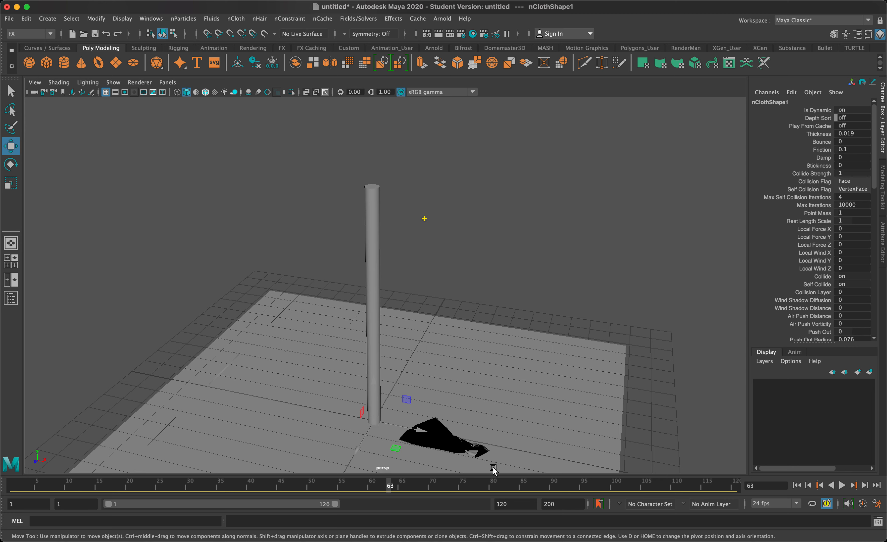
click(797, 485)
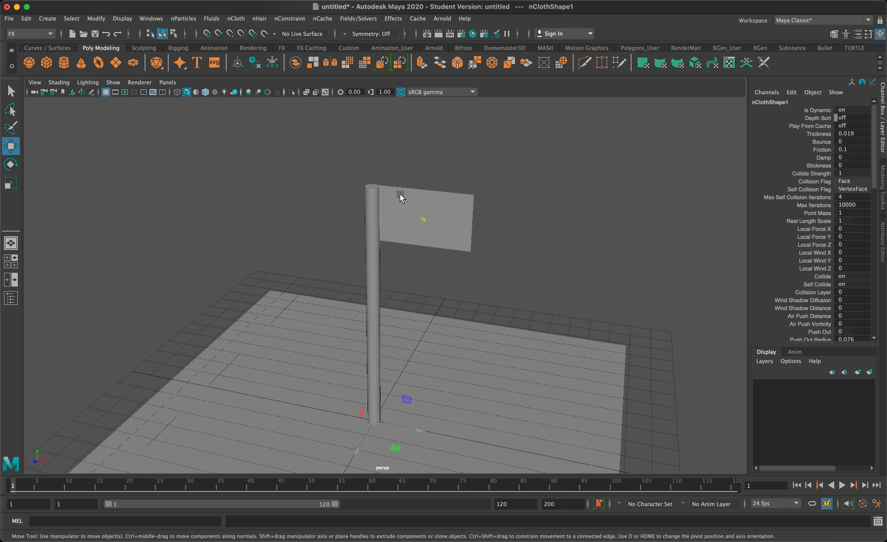
Select the column of flag vertices along the pole and attach them with an nConstraint Transform Constraint
scroll(410, 235, up, 5)
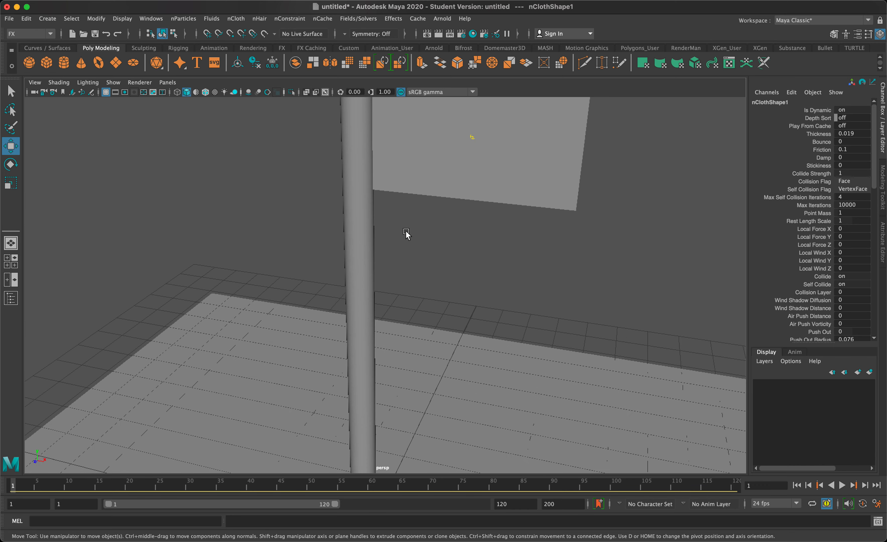
scroll(416, 229, down, 6)
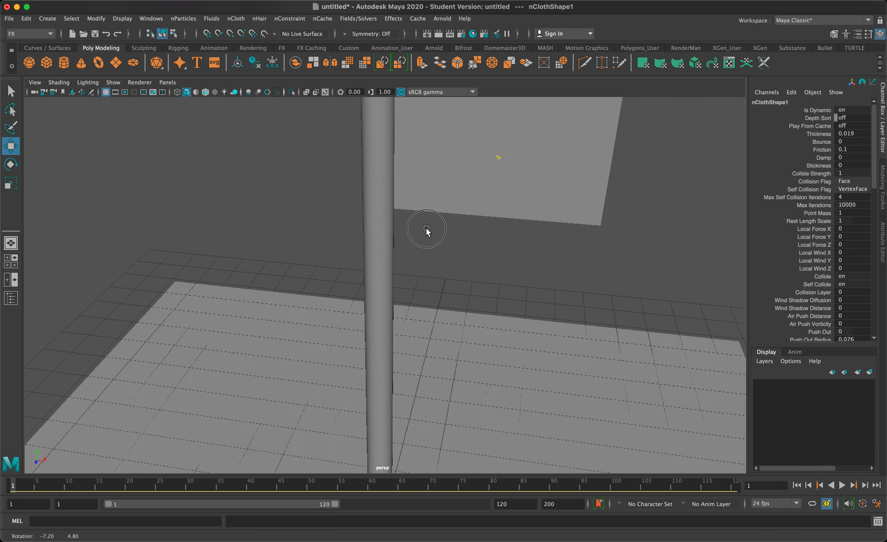
click(431, 204)
alt+middle_drag(432, 201, 434, 217)
drag(509, 157, 509, 162)
right_drag(455, 197, 412, 195)
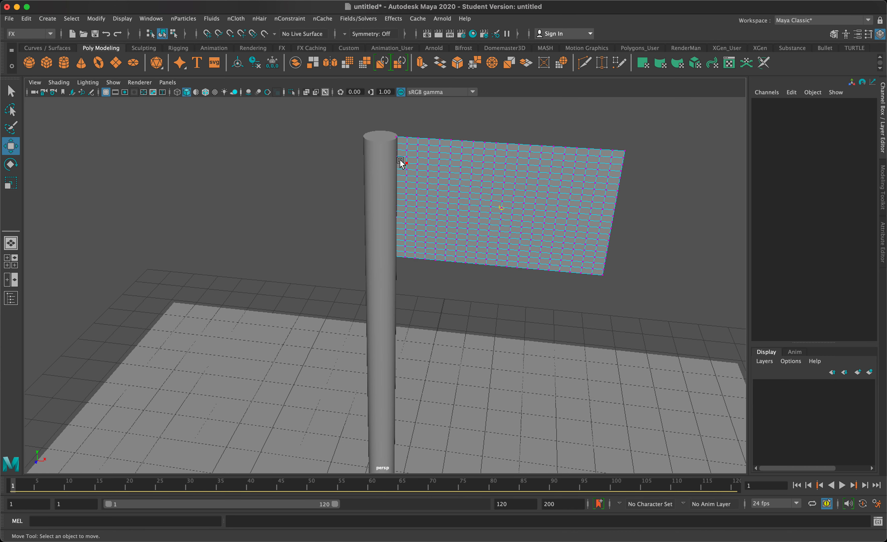
drag(355, 114, 399, 320)
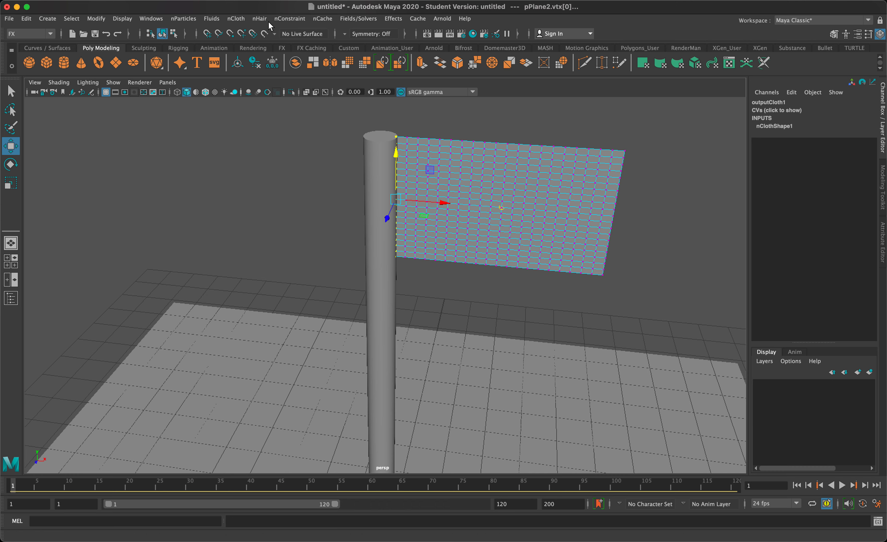
click(288, 19)
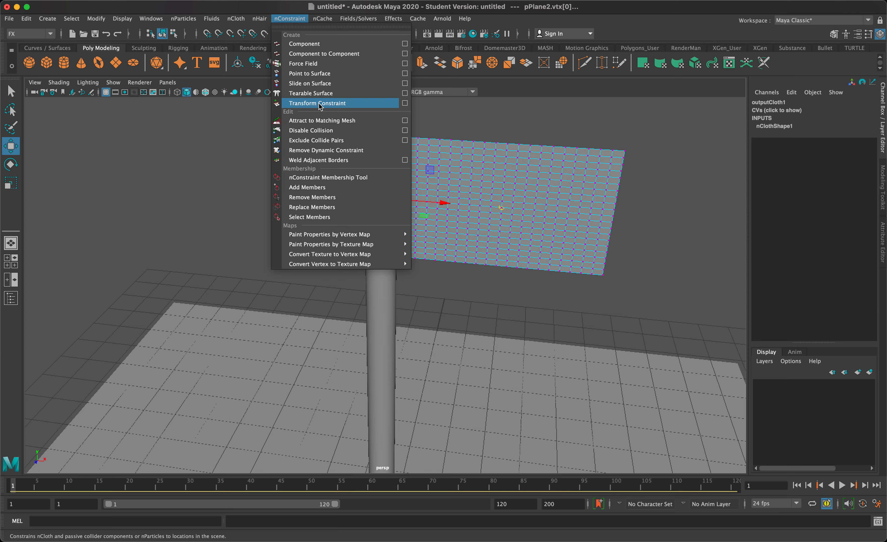
click(310, 104)
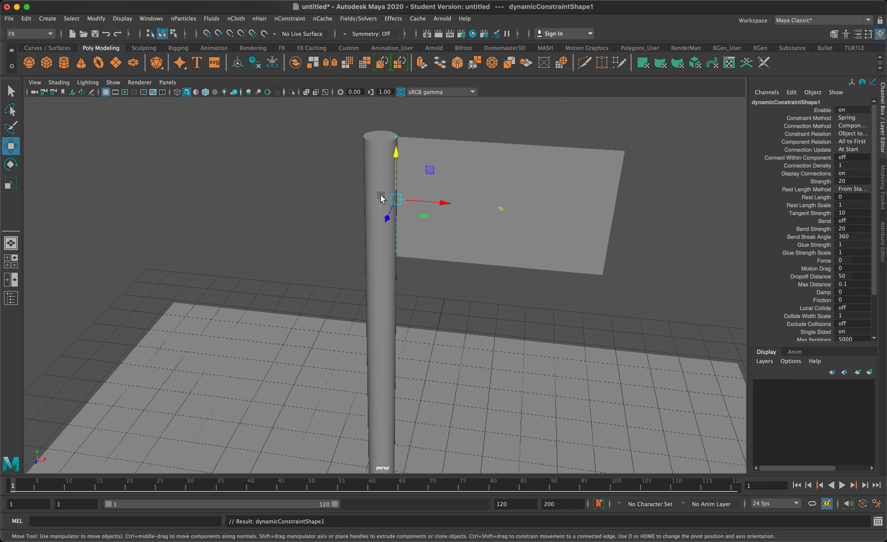
Play the simulation to check how the flag hangs from its constrained edge, and rewind to the start
click(842, 486)
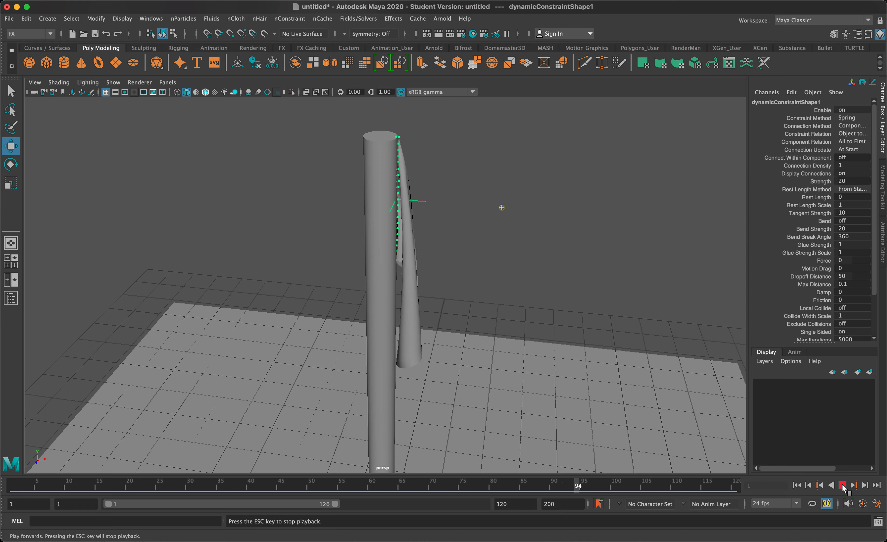
click(843, 486)
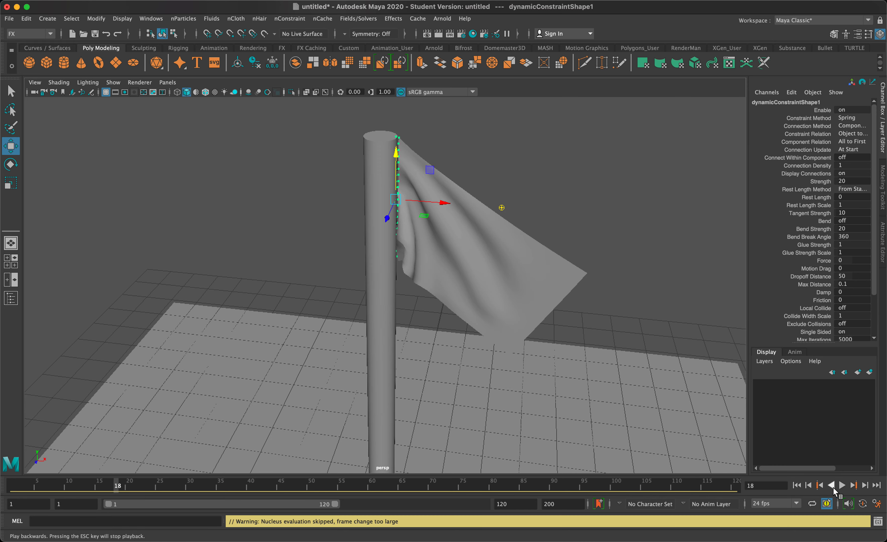
click(797, 485)
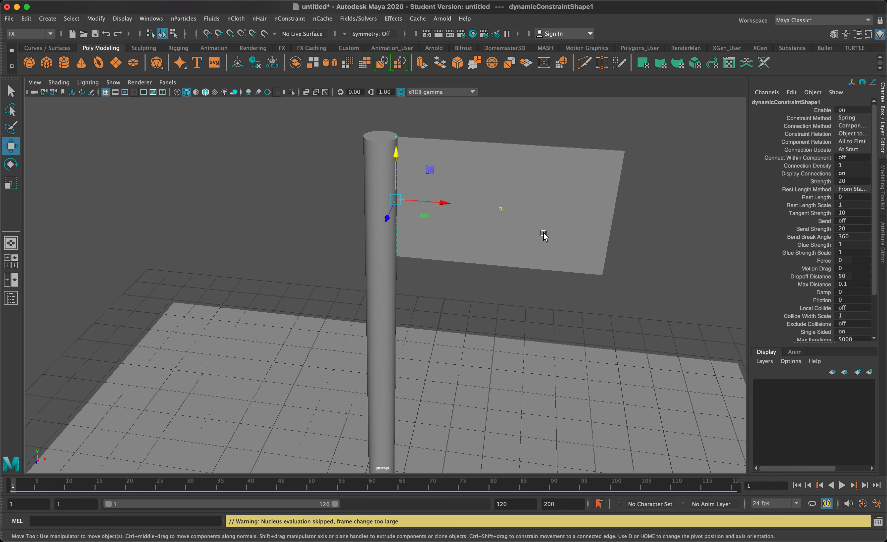
Create an Air field affecting the flag, with Magnitude 5, Attenuation 1, Direction Z 1 and Speed 0.5
click(577, 185)
scroll(541, 217, down, 5)
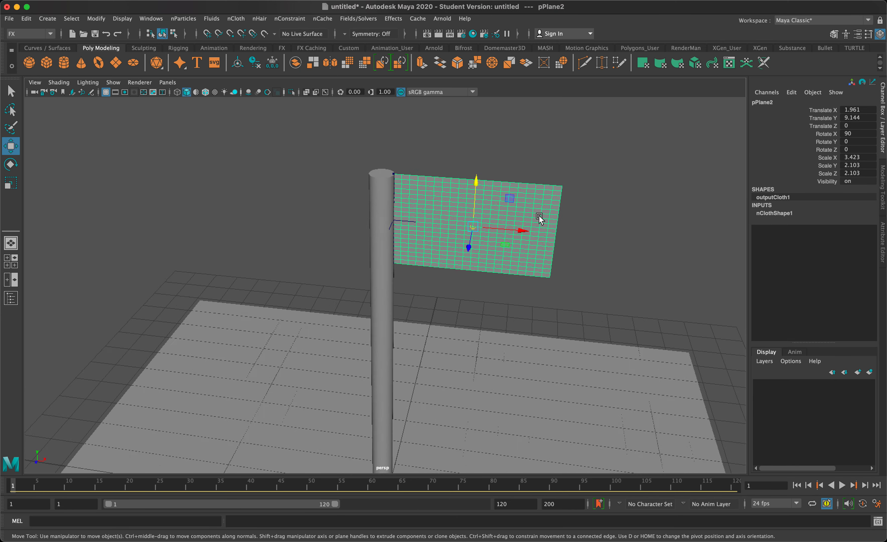
alt+drag(541, 220, 543, 241)
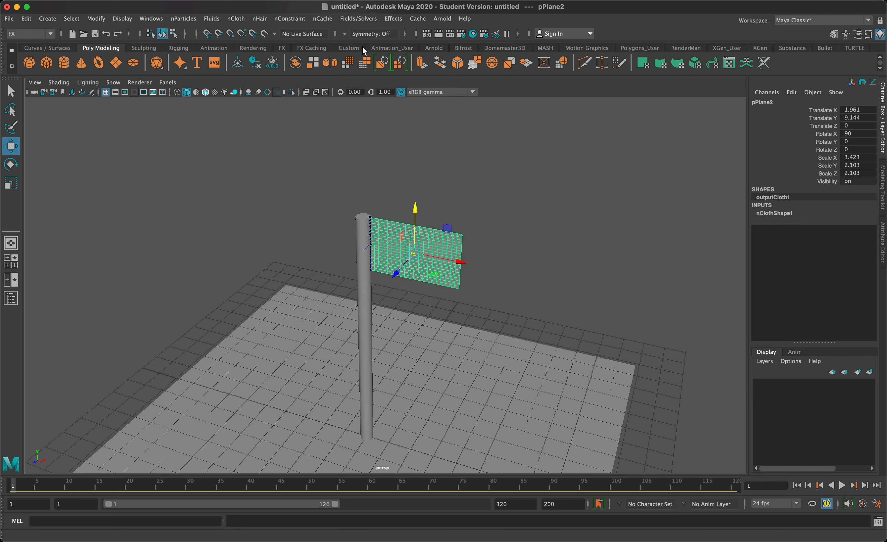
click(358, 19)
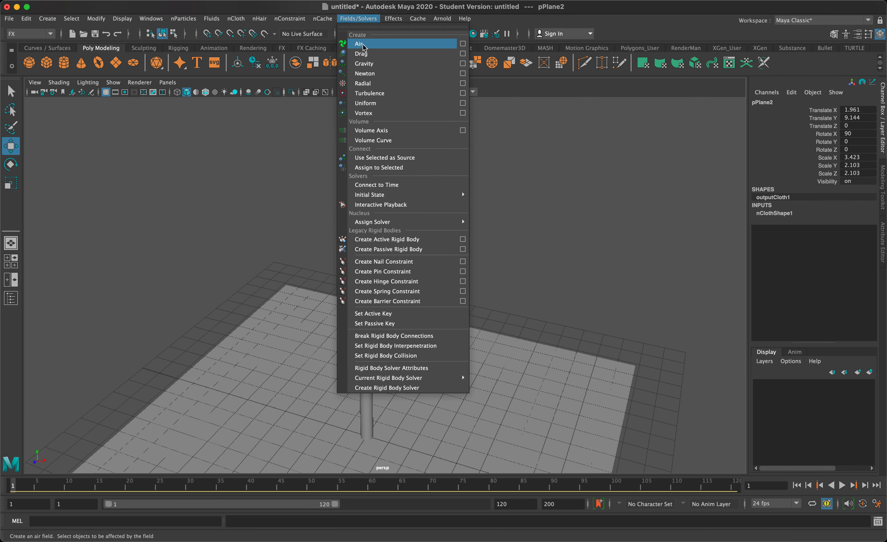
click(462, 44)
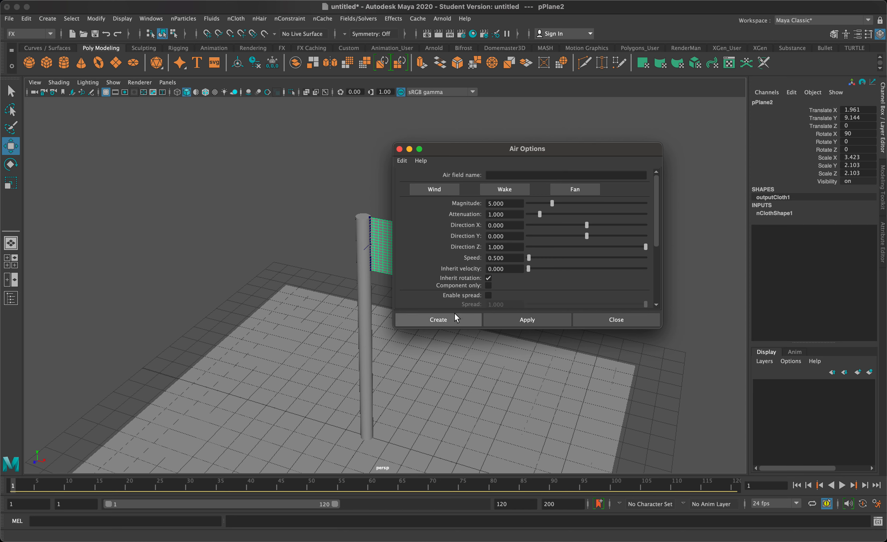
click(439, 323)
Move the air field behind the flag and up to flag height, at about Translate Y 7.56 and Translate Z -4.98
drag(357, 452, 452, 377)
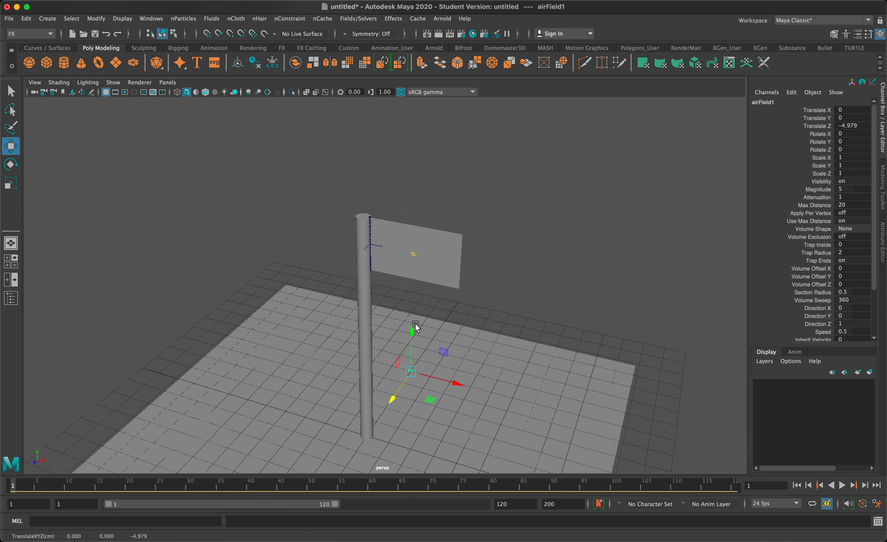
drag(412, 330, 429, 172)
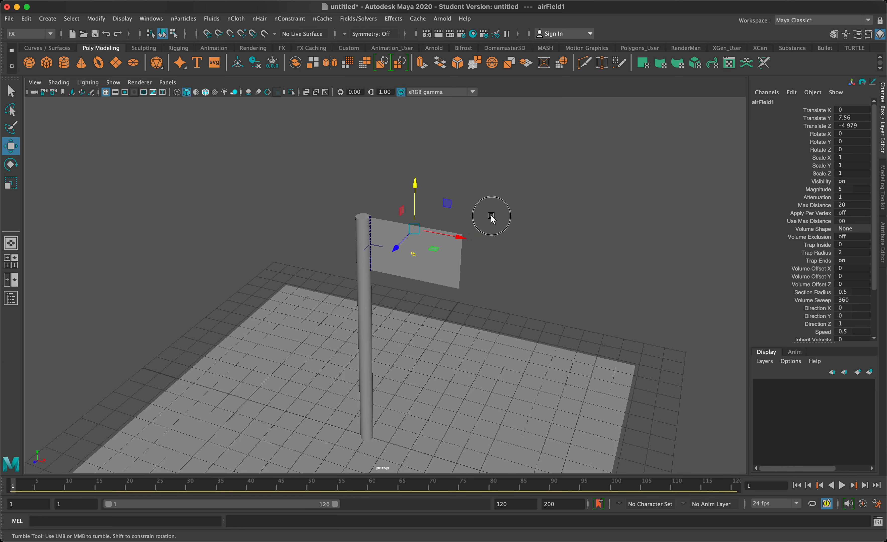
alt+drag(492, 218, 478, 229)
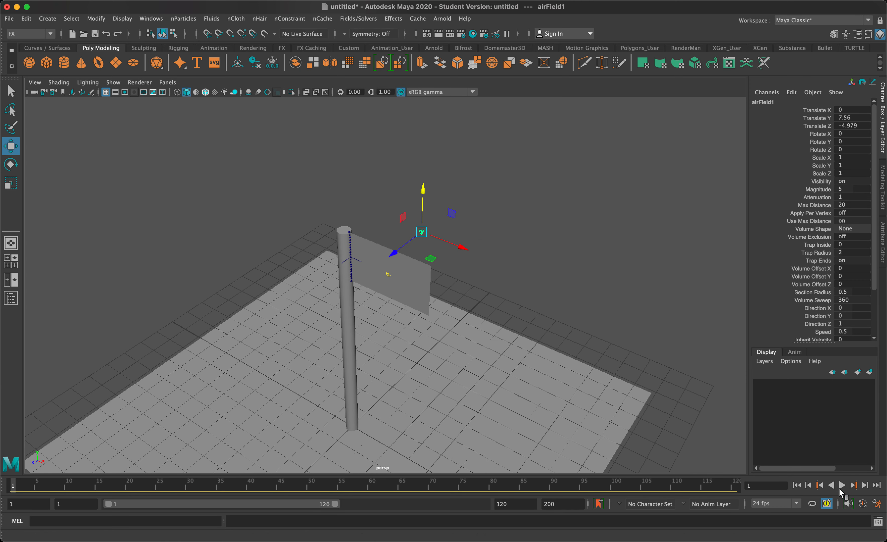
Play the simulation twice to check how the air field affects the flag, rewinding to the first frame each time
click(842, 485)
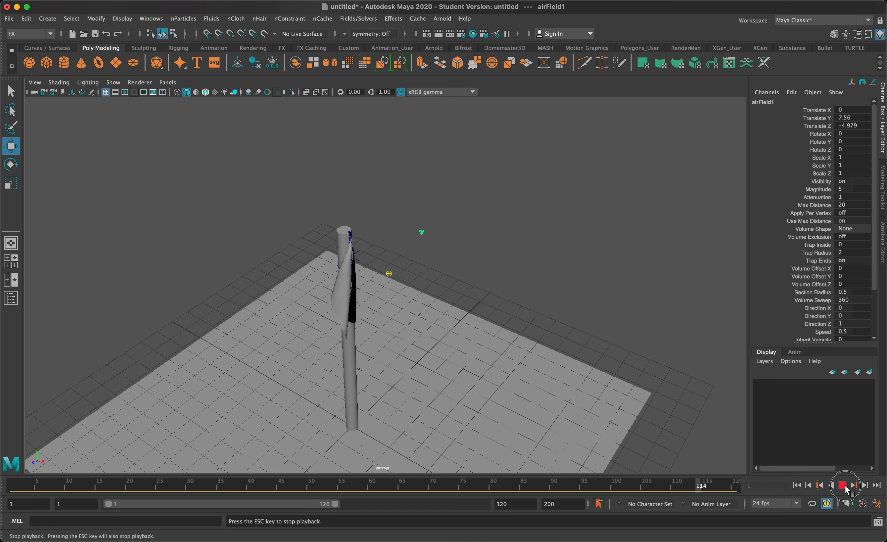
click(842, 485)
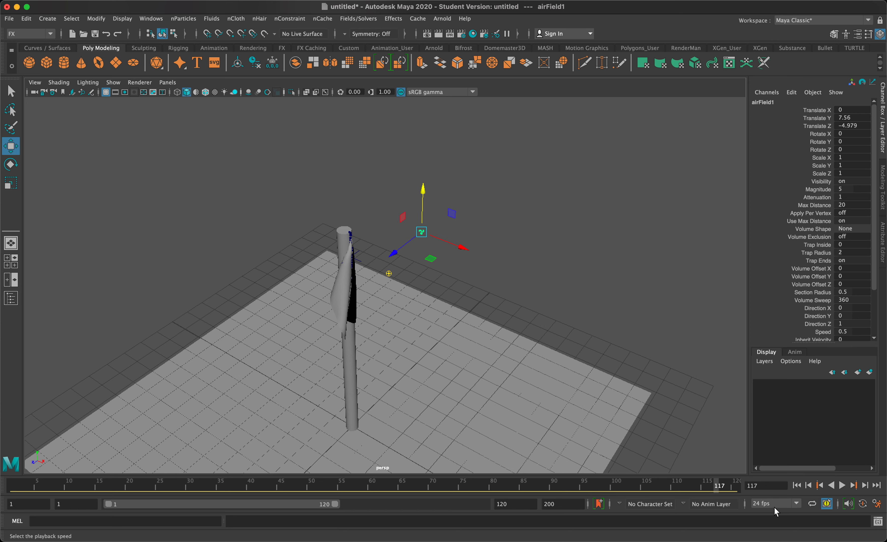
click(797, 486)
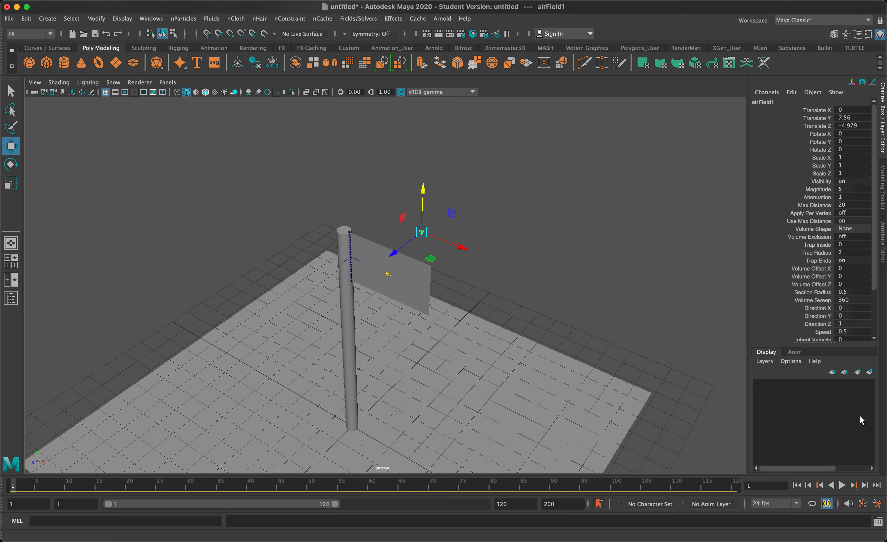
click(842, 485)
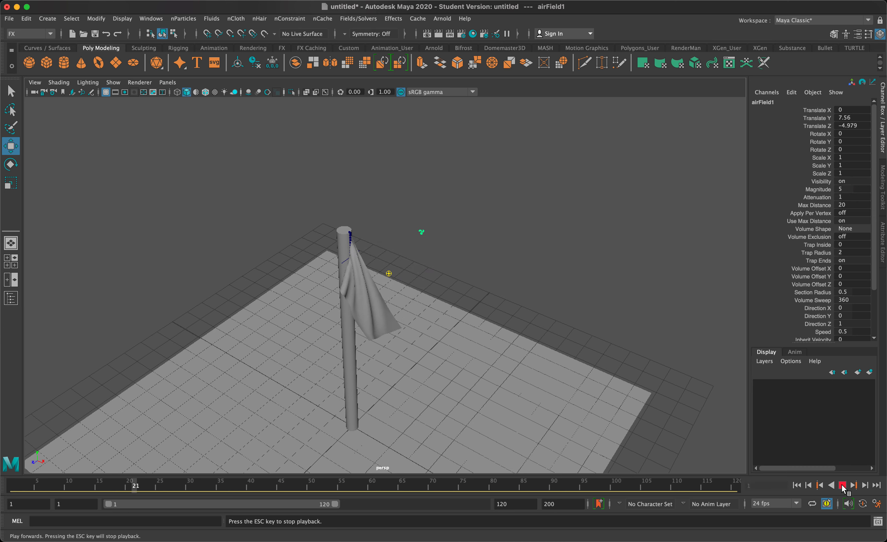
click(842, 485)
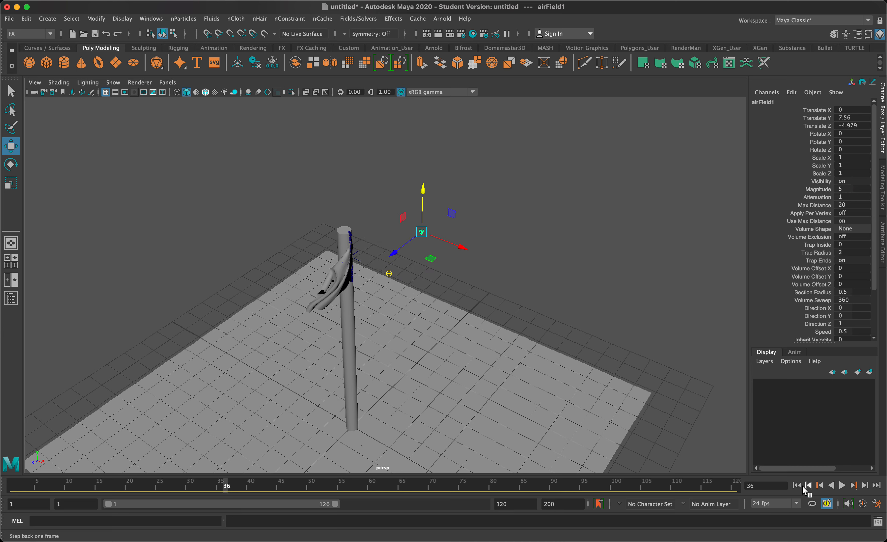
click(796, 485)
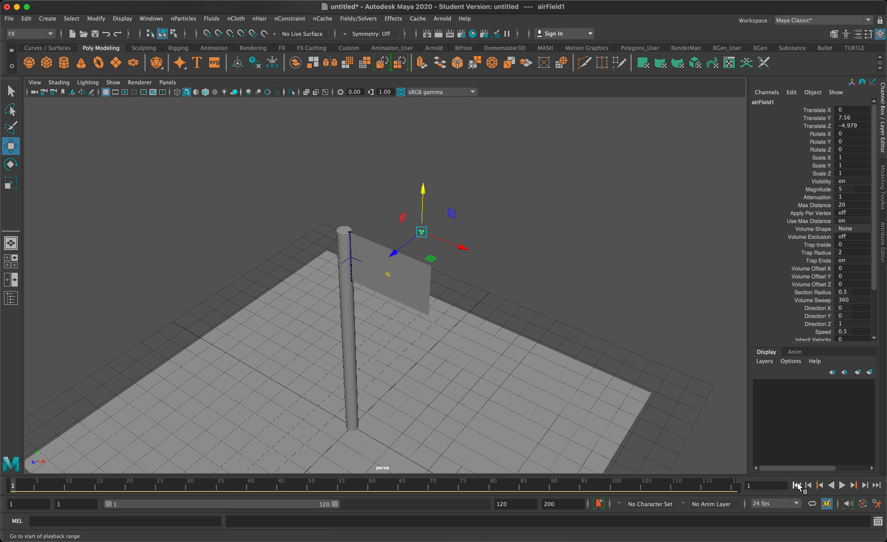
Try an air field Magnitude of 50 in a test playback, and set the Magnitude back to 5
double_click(847, 189)
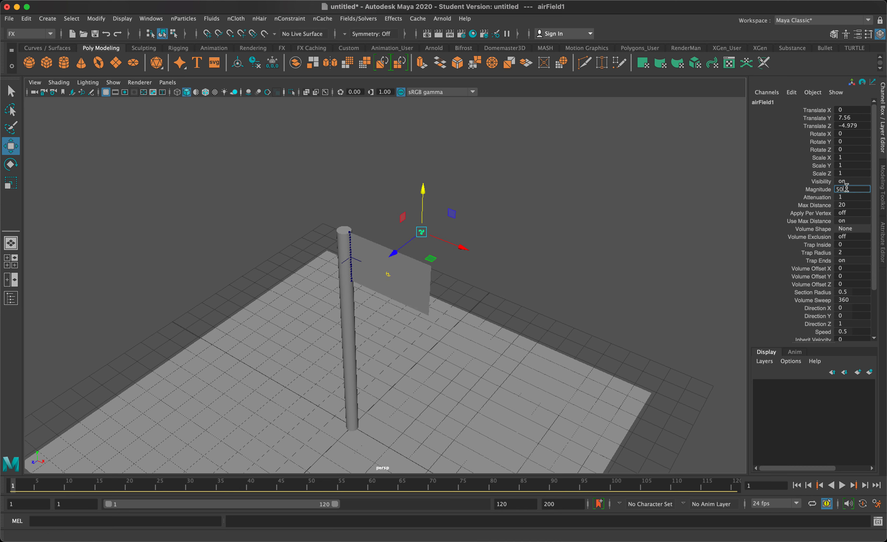
key(Return)
click(844, 485)
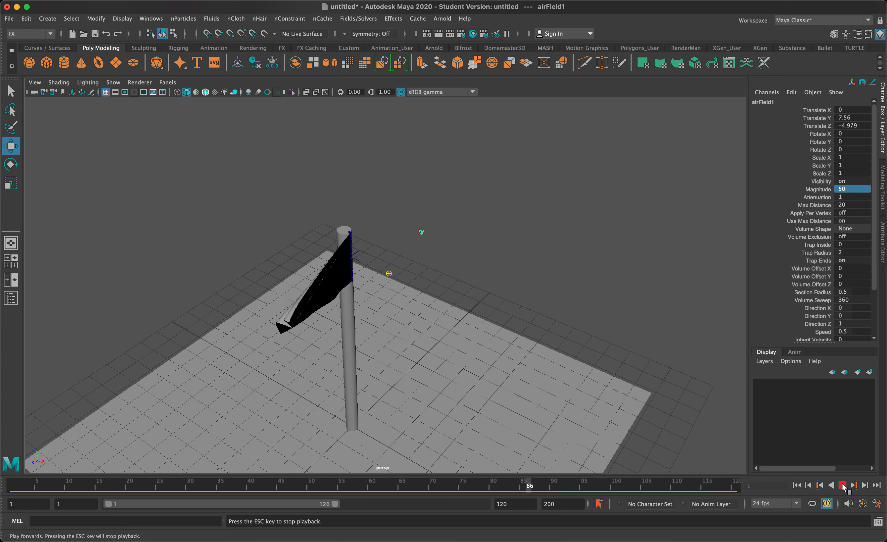
click(843, 485)
double_click(853, 189)
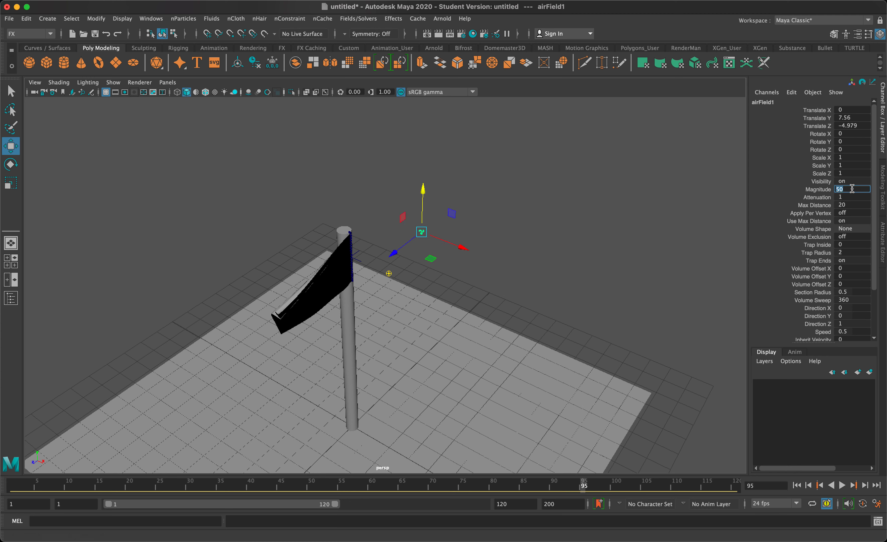
key(Return)
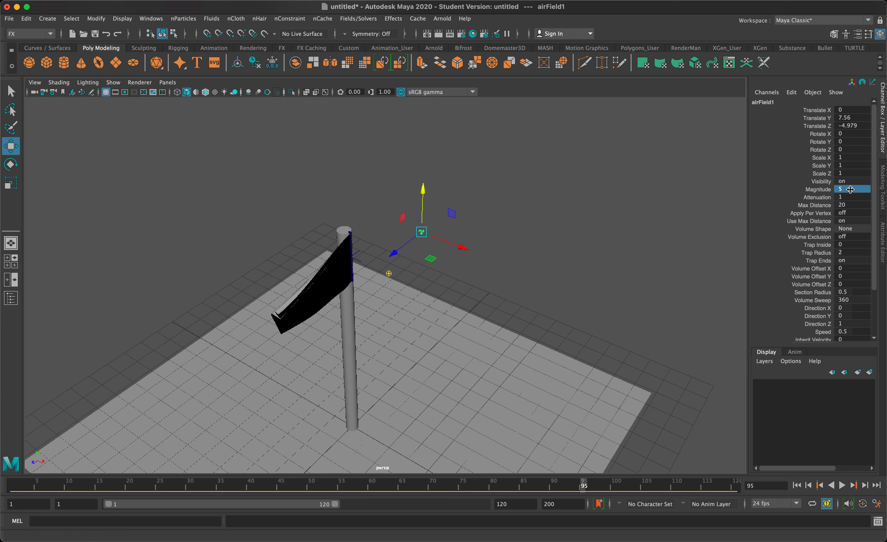